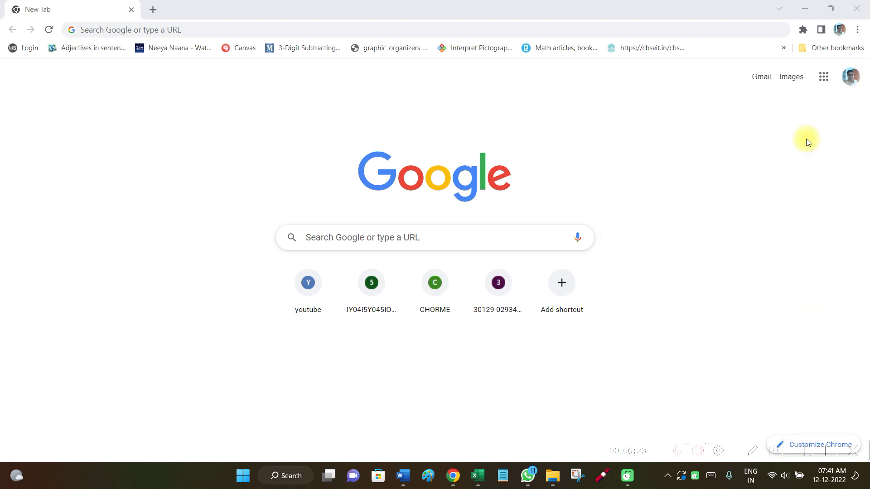
Step: Open Google Docs from the Google apps and create a blank document
click(823, 78)
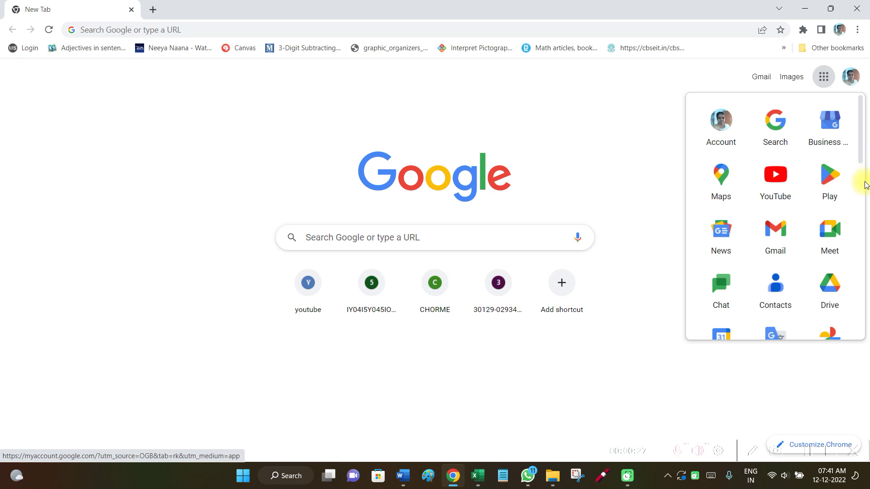
scroll(863, 186, down, 1)
scroll(863, 186, down, 5)
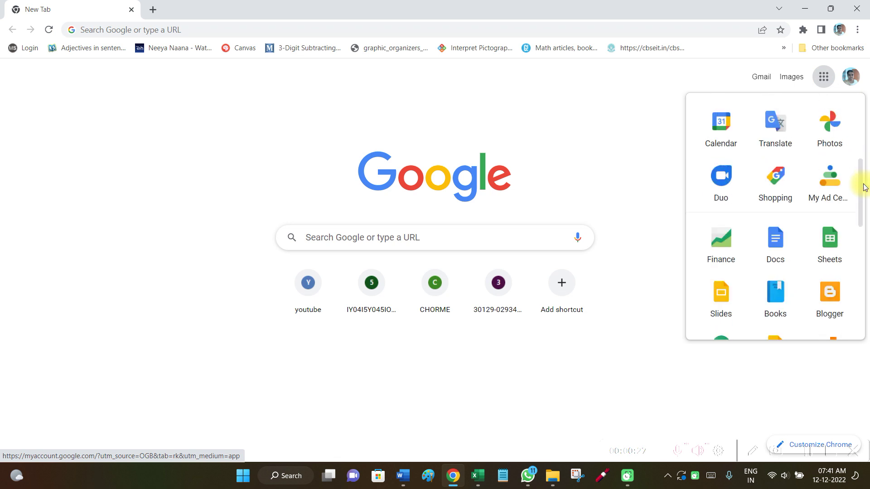
click(776, 241)
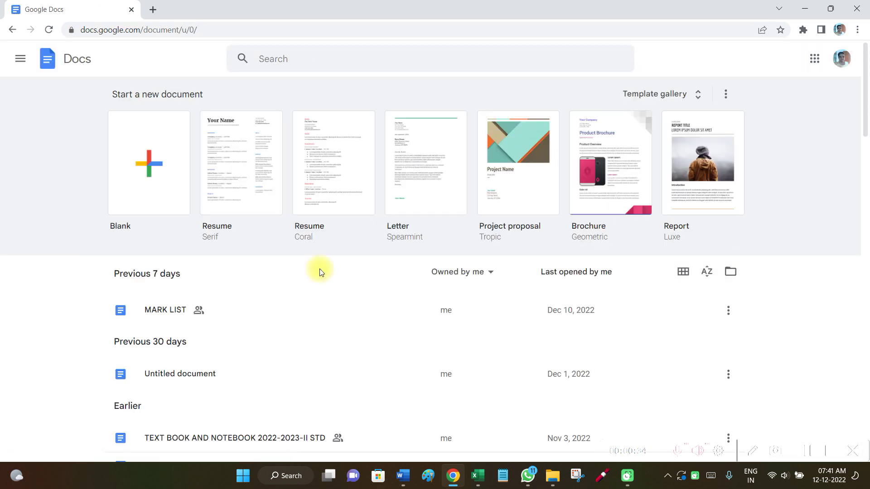
click(153, 178)
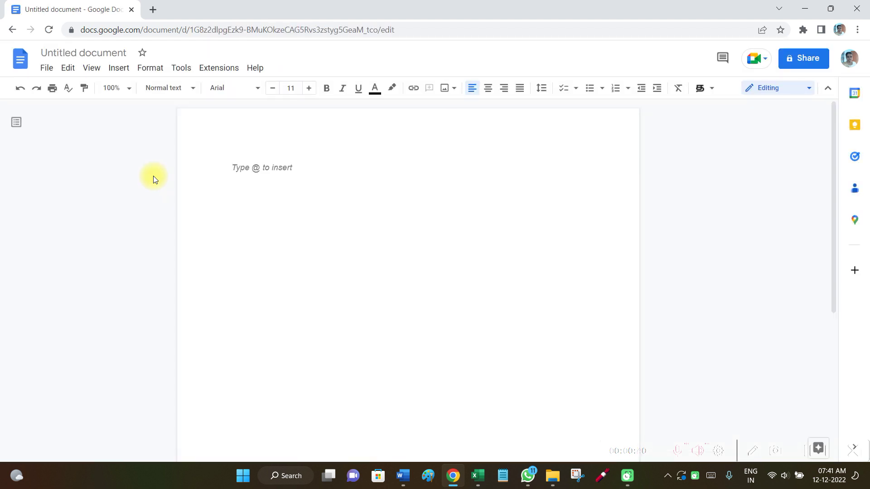
Step: Insert a table with 4 columns and 5 rows into the blank document
click(120, 77)
mouse_move(177, 117)
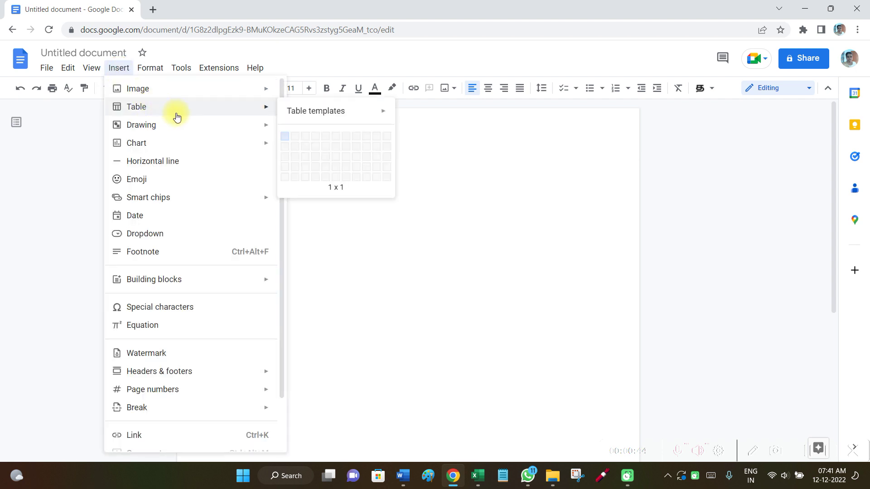
click(319, 179)
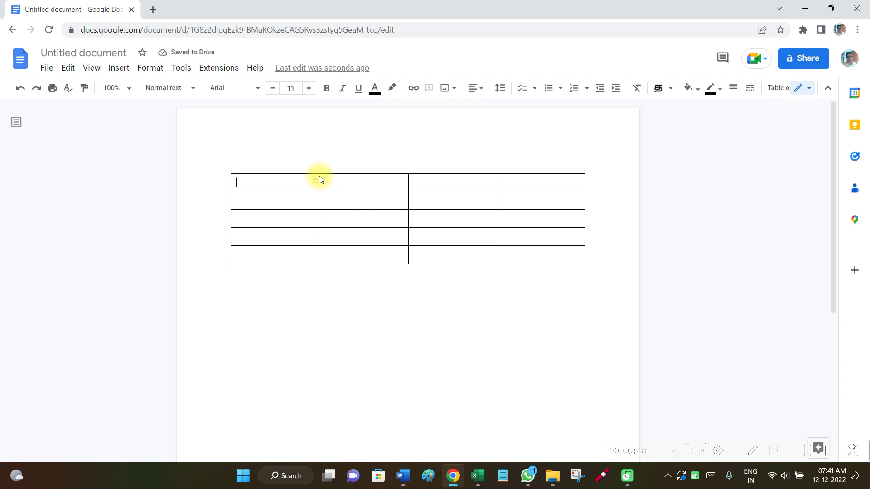
Step: Fill the table's header row with S.NO, NAME OF THE STUDENT, MARKS and SUBJECT
text(S.NO)
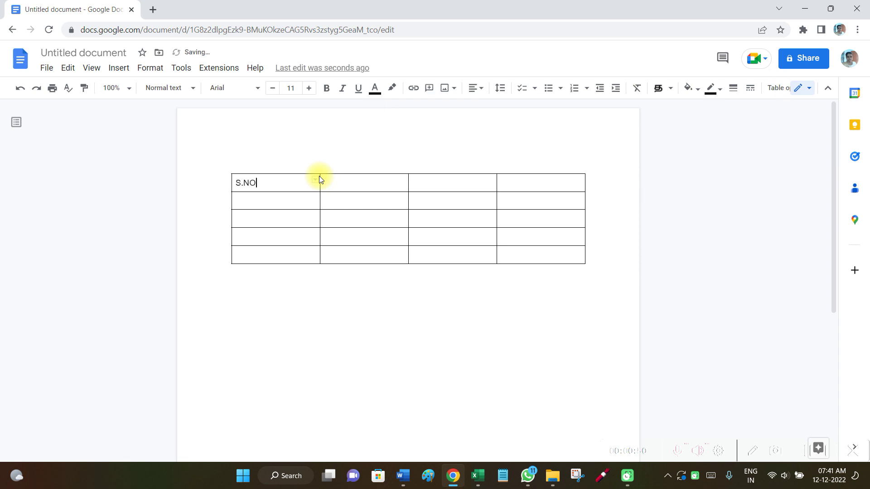
key(Tab)
text(NAME OF THE STUDE)
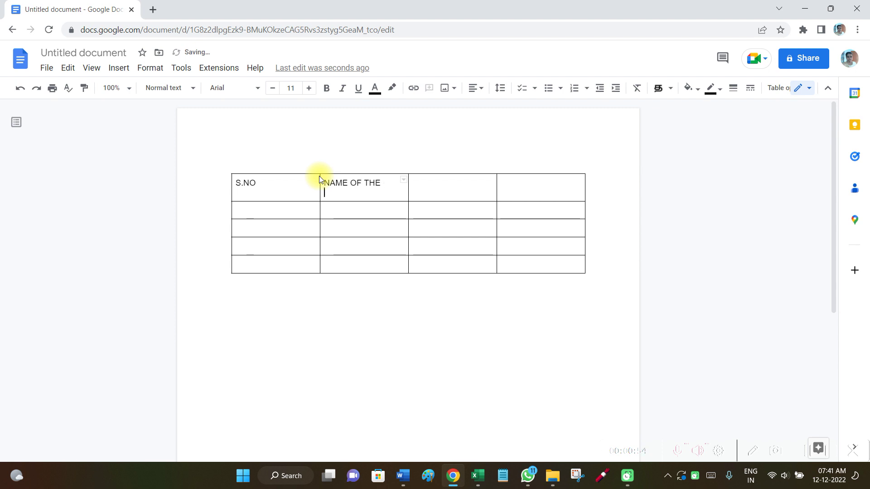
text(NT)
key(Tab)
text(MARKS)
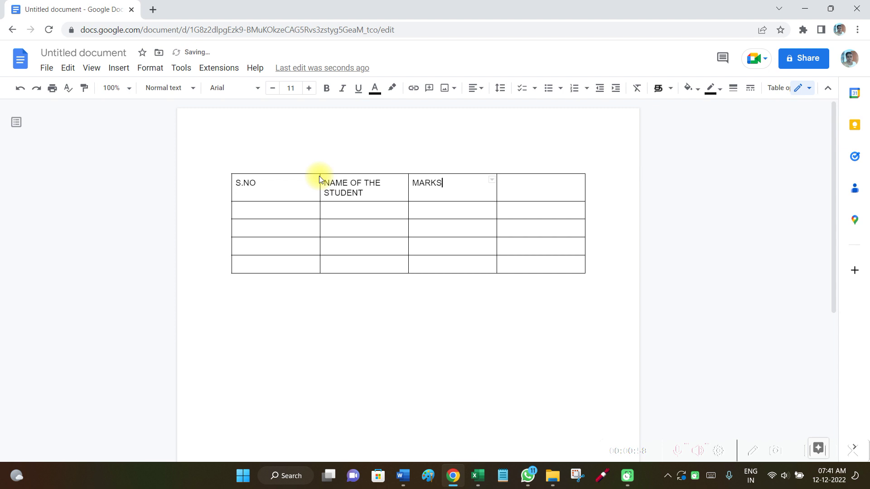
key(Tab)
text(SUBJECT)
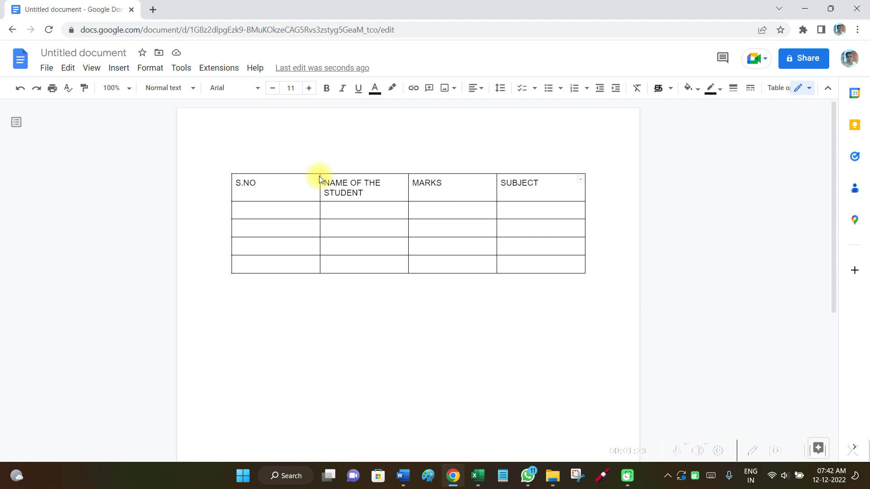
Step: Start sharing the document and save it under the name MARK LIST-2022
click(795, 62)
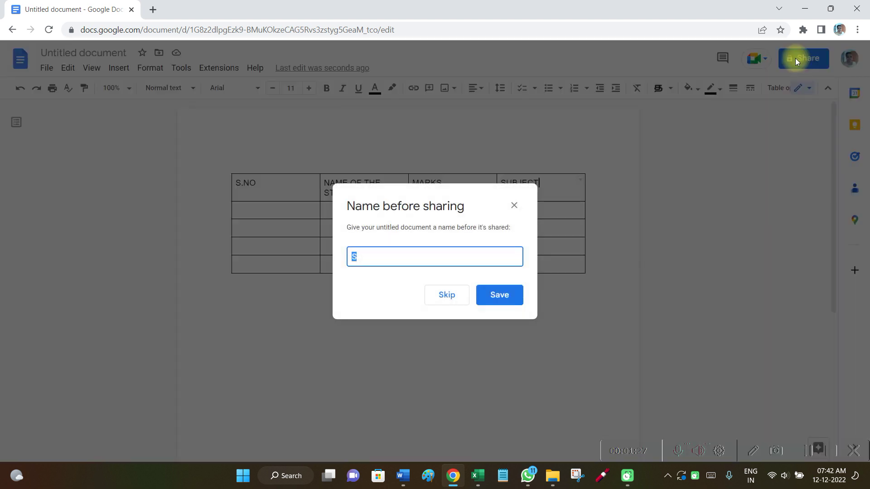
key(BackSpace)
text(MARK LIST)
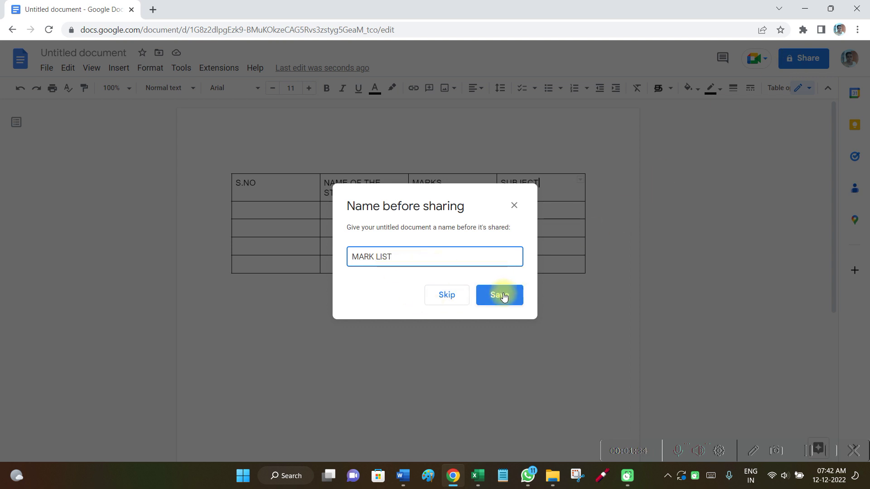
text(-2022)
click(504, 295)
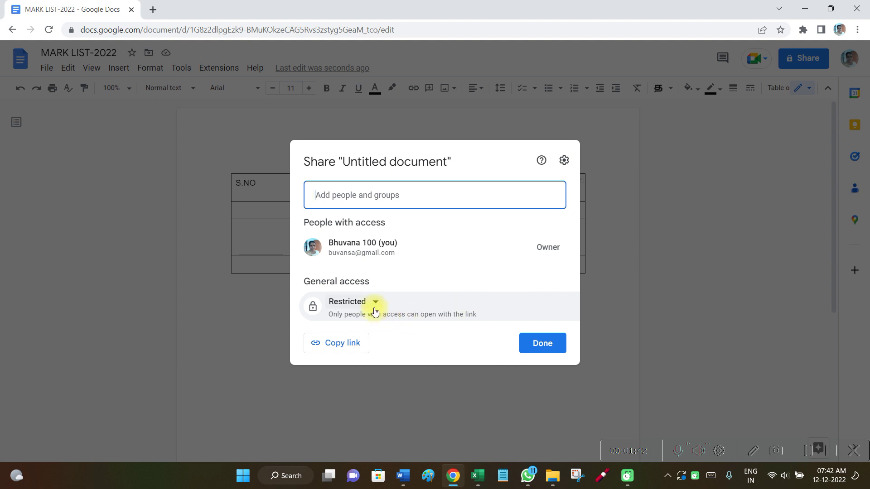
Step: Set the document's general access to Anyone with the link, with the Editor role
click(375, 310)
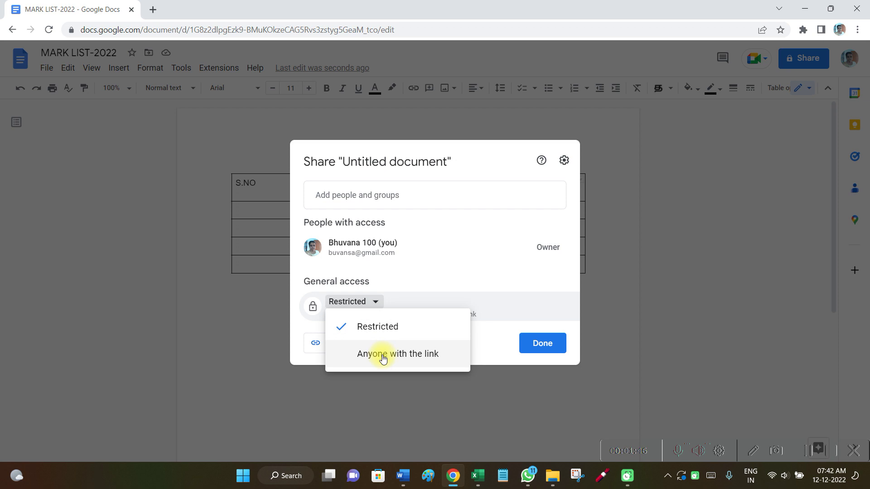
click(380, 355)
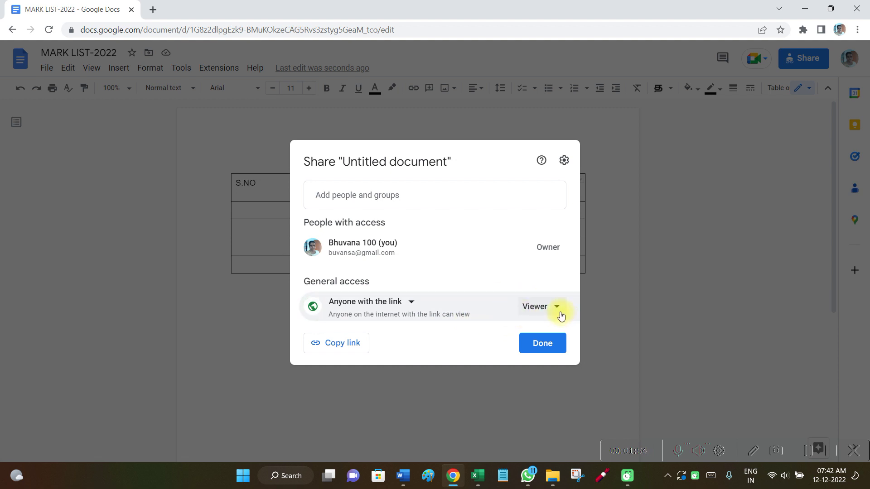
click(560, 313)
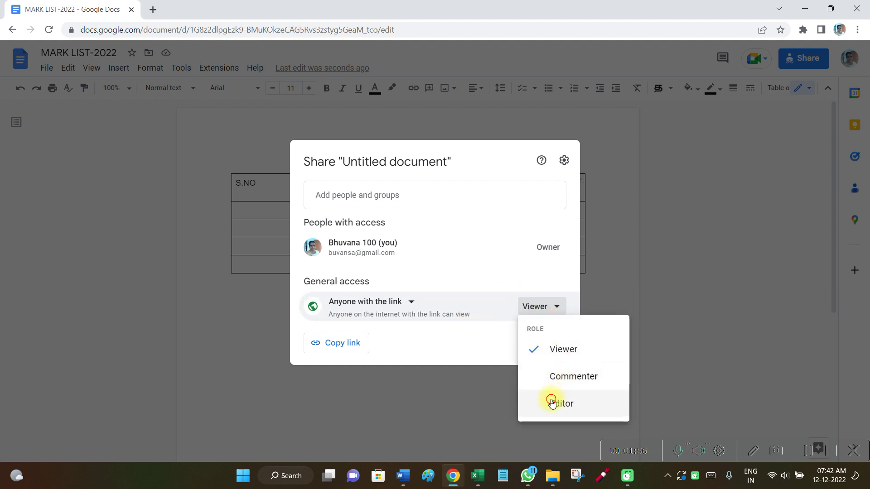
click(553, 403)
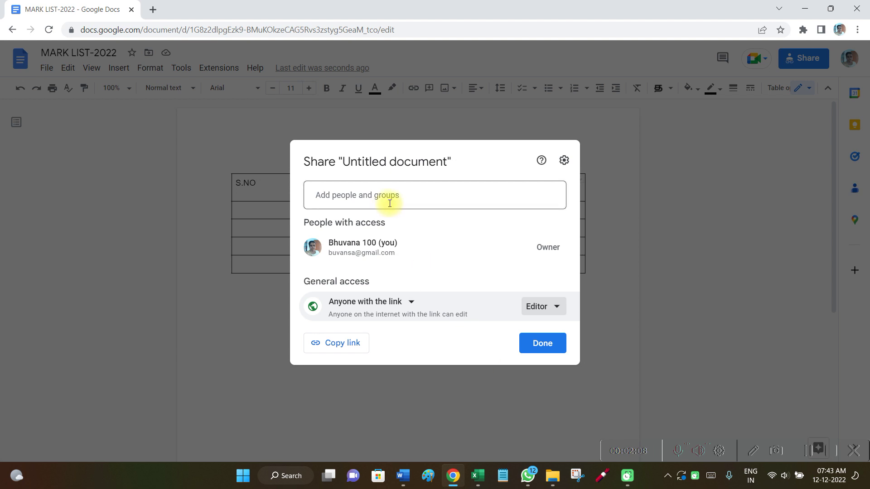
click(385, 202)
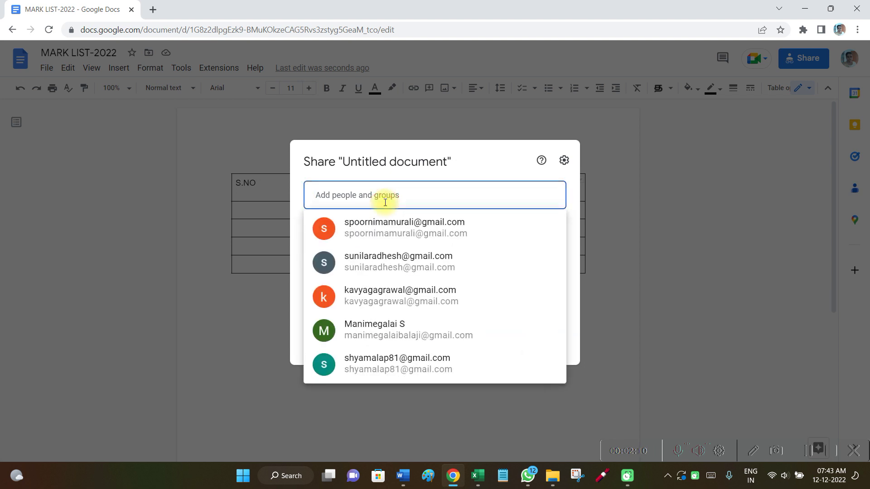
click(410, 292)
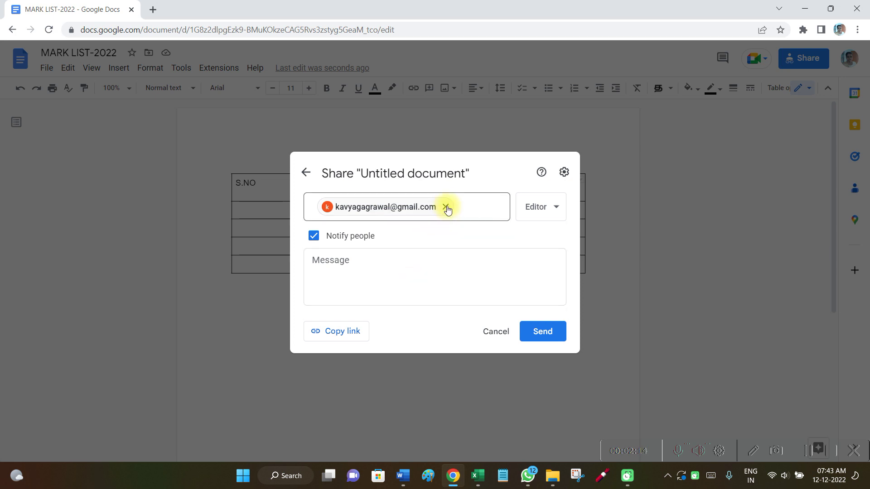
click(447, 207)
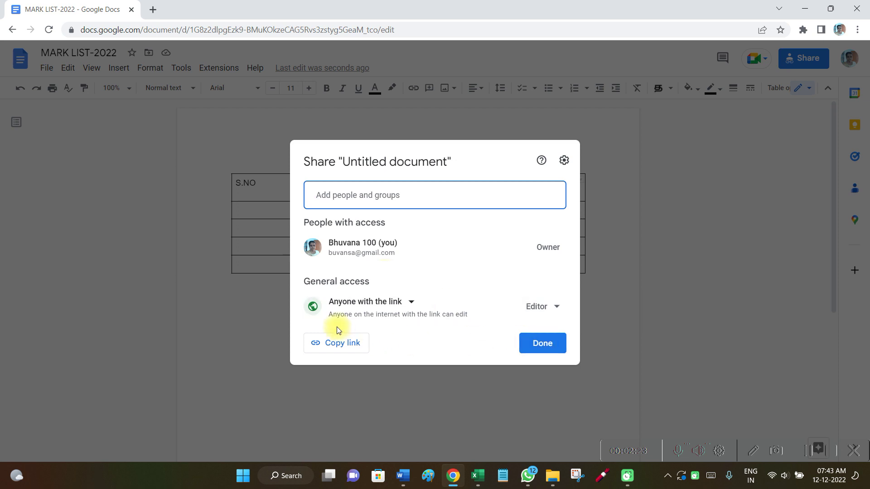
Step: Copy the document's sharing link and finish the sharing settings
click(341, 345)
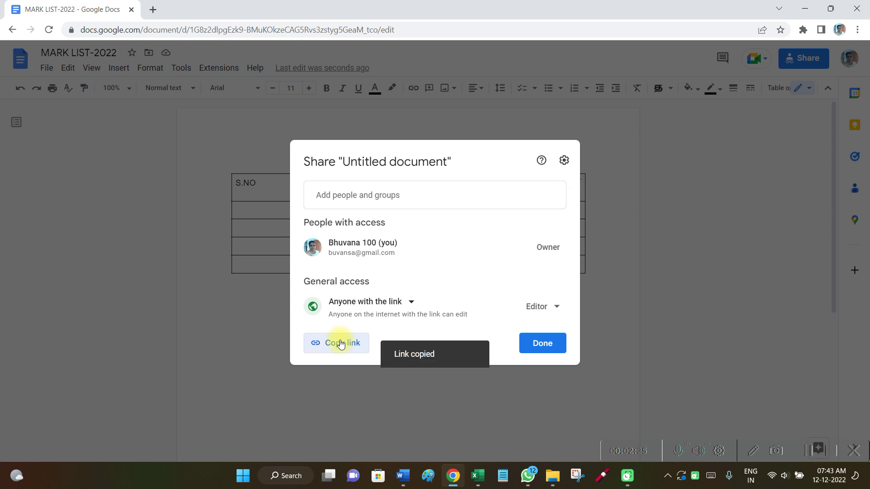
click(533, 348)
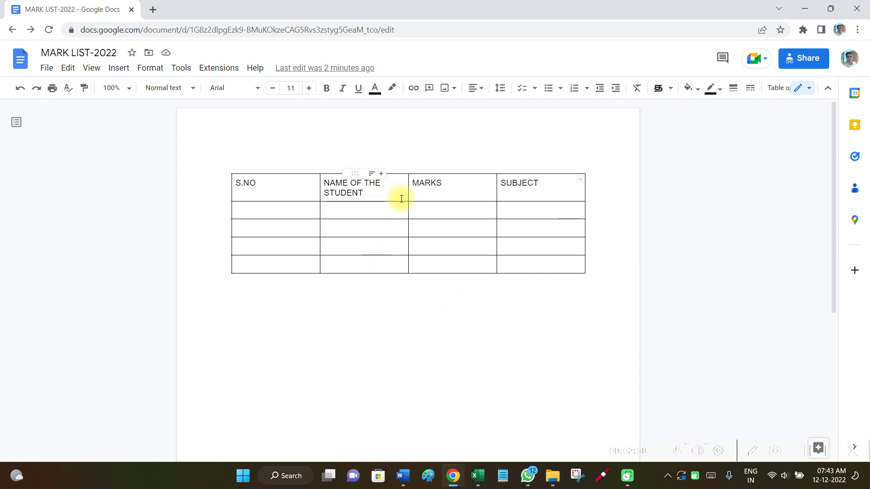
click(46, 69)
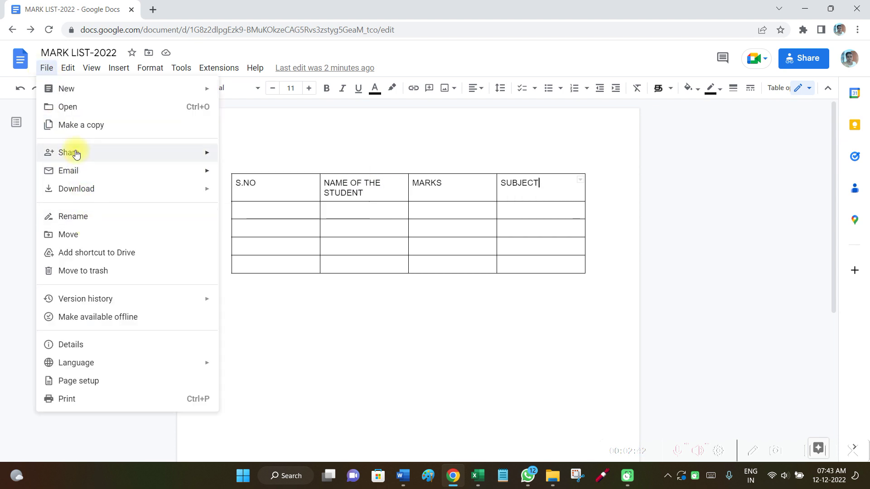
click(74, 111)
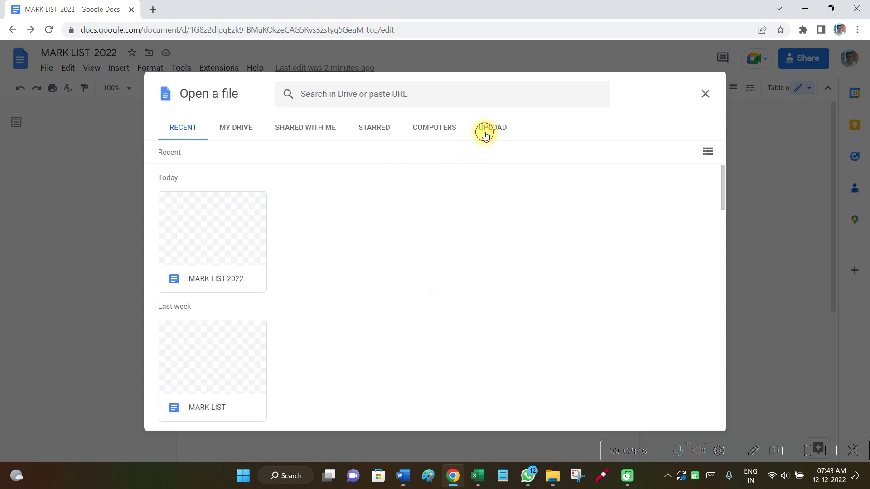
click(484, 133)
click(430, 322)
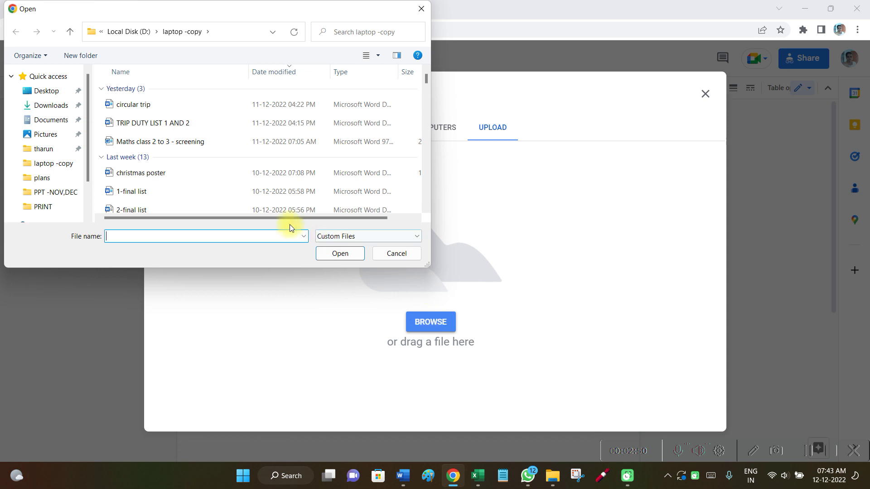
scroll(426, 189, down, 2)
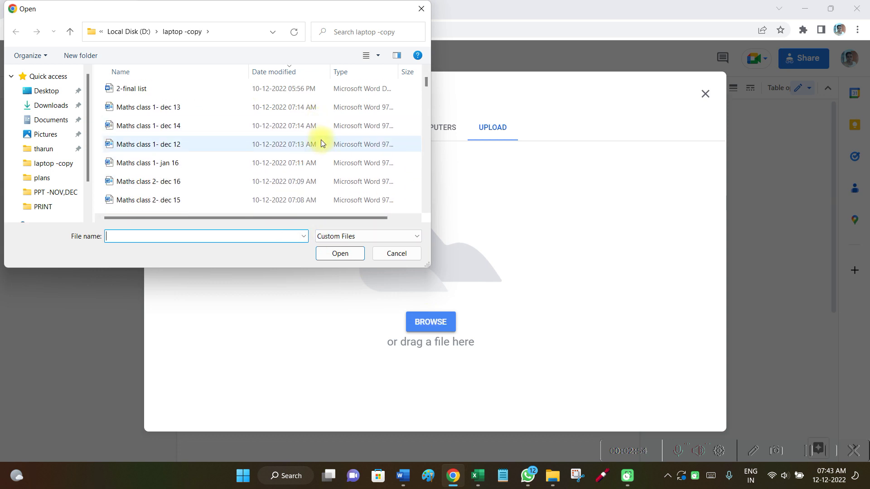
click(424, 13)
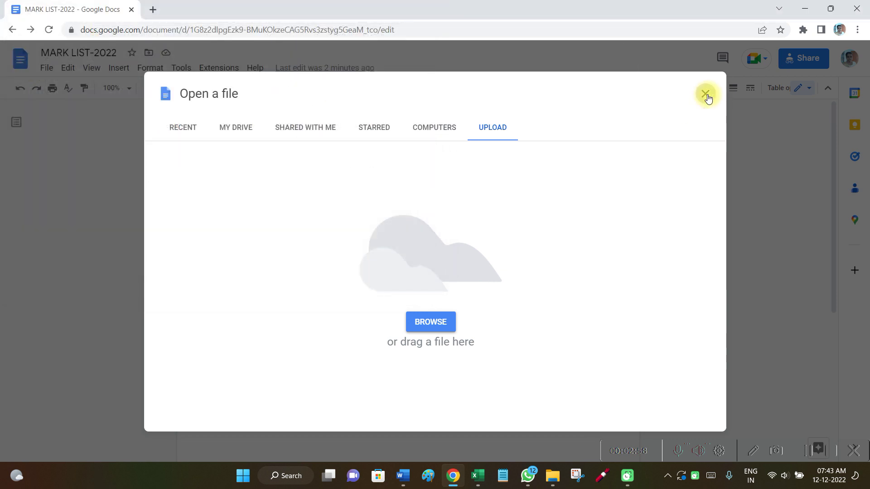
click(705, 94)
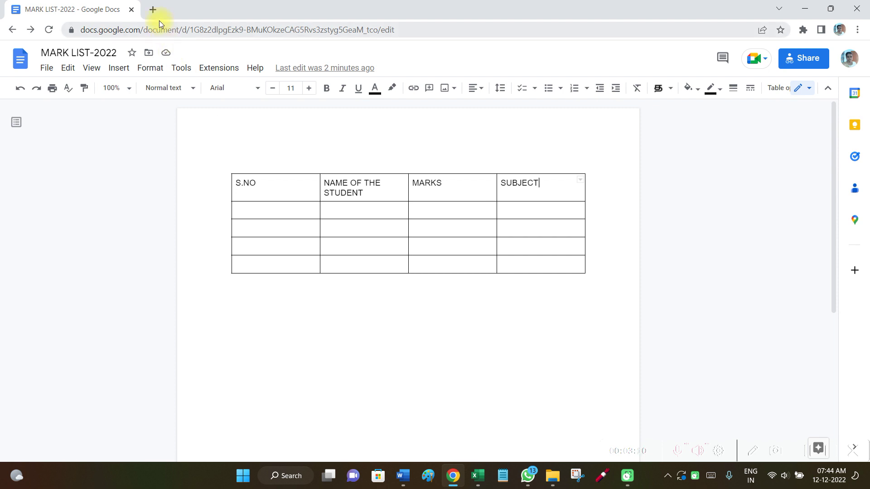
Step: Open Google Sheets in a new browser tab and create a blank spreadsheet
click(153, 9)
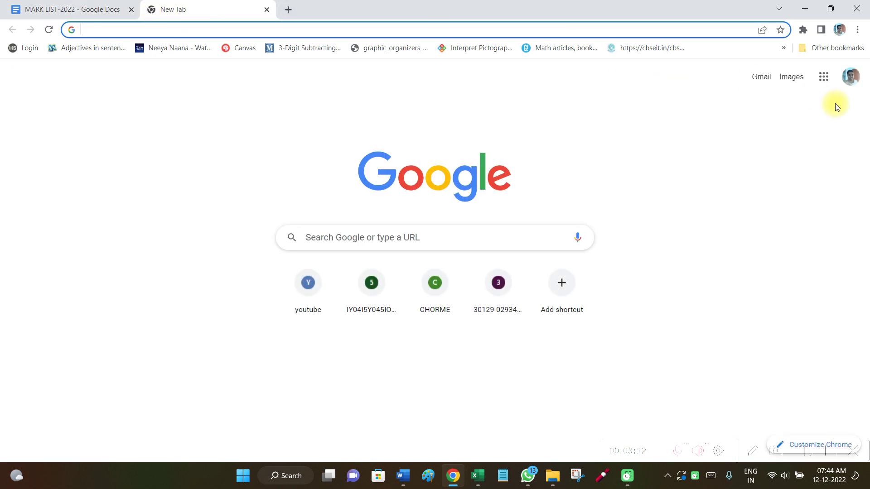
click(823, 78)
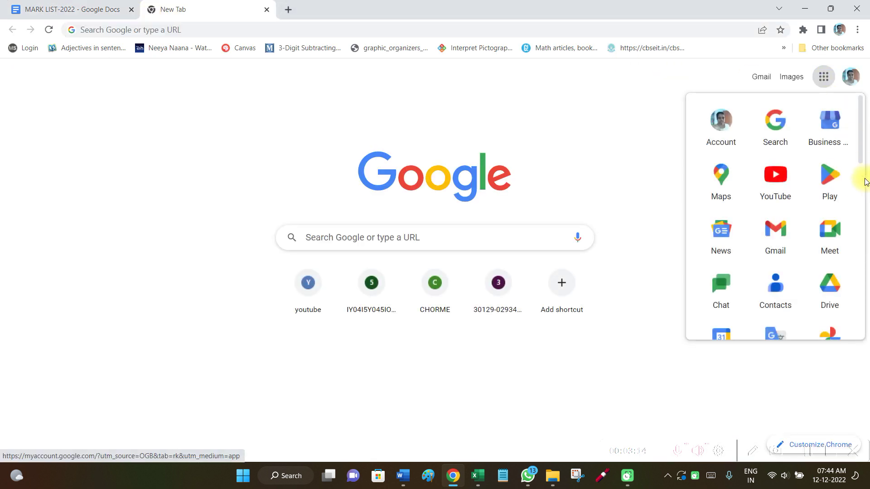
scroll(856, 181, down, 5)
click(831, 252)
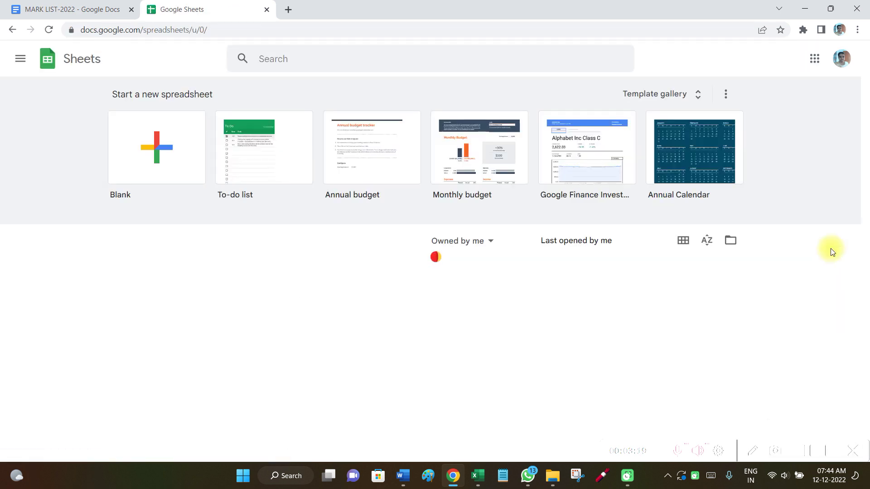
click(179, 165)
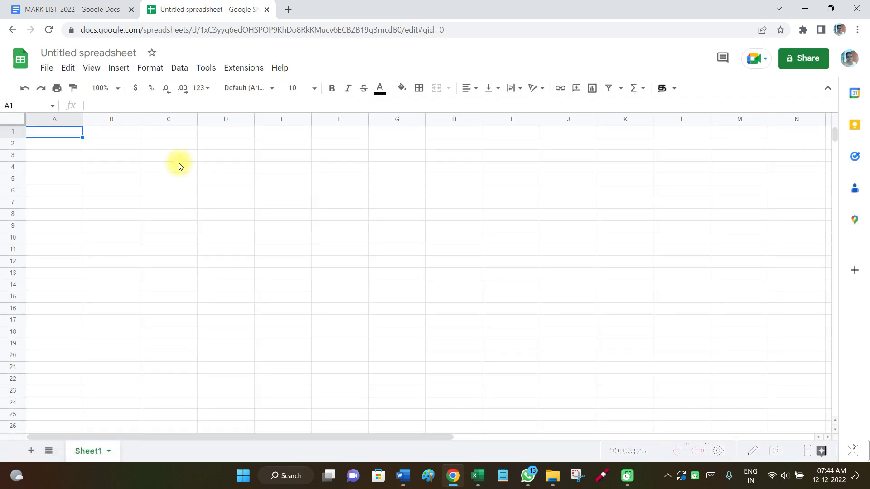
Step: Enter the column headings S.NO, NAMES, SALARY and DATE in row 3, starting from cell C3
click(172, 156)
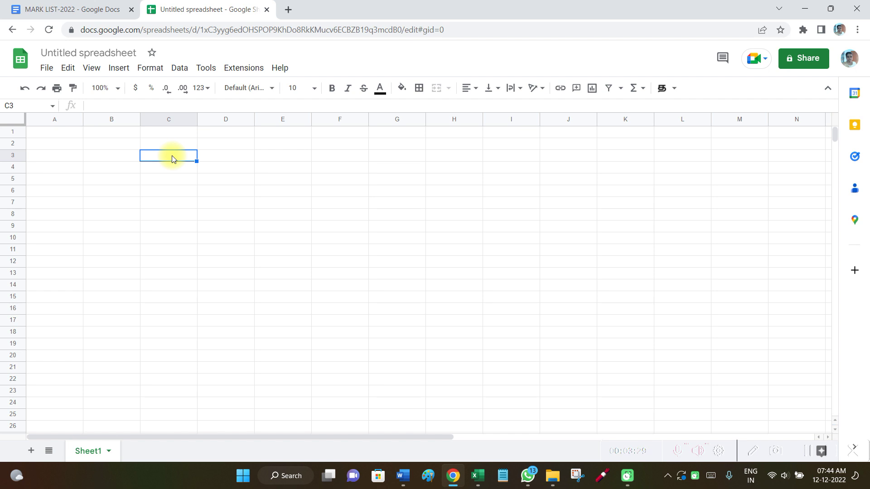
text(S.NO)
key(Tab)
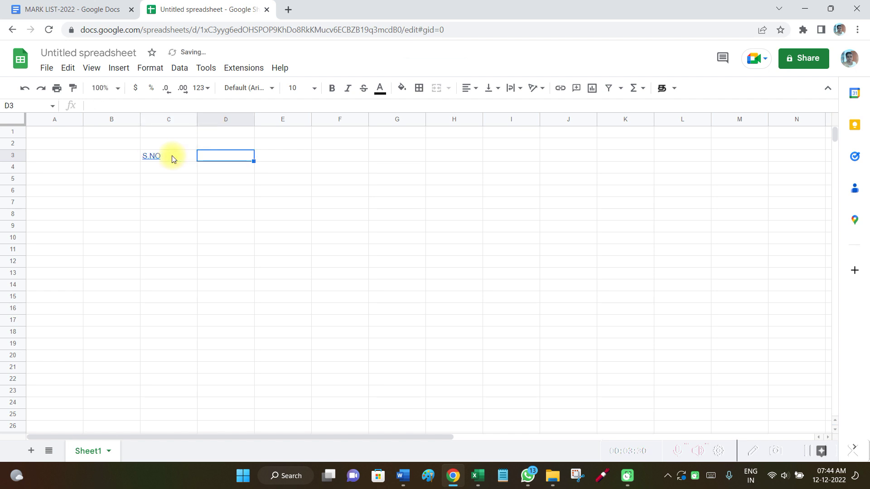
text(NAMES)
key(Tab)
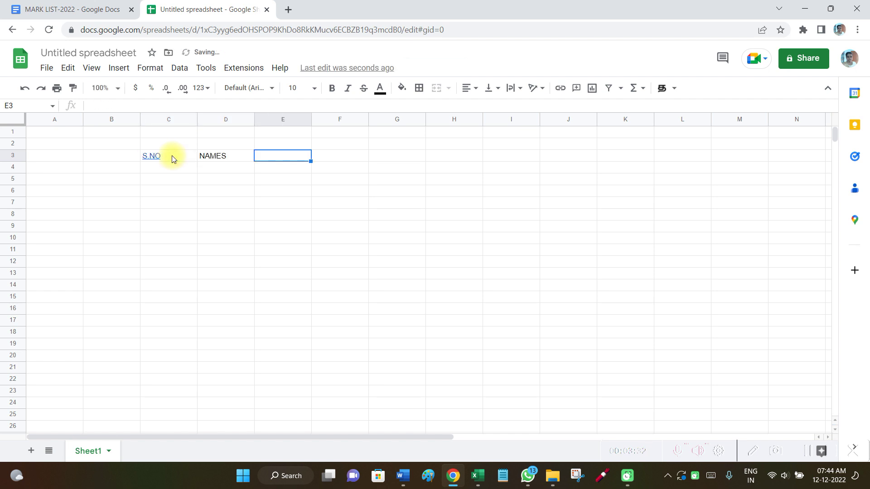
text(SALARY)
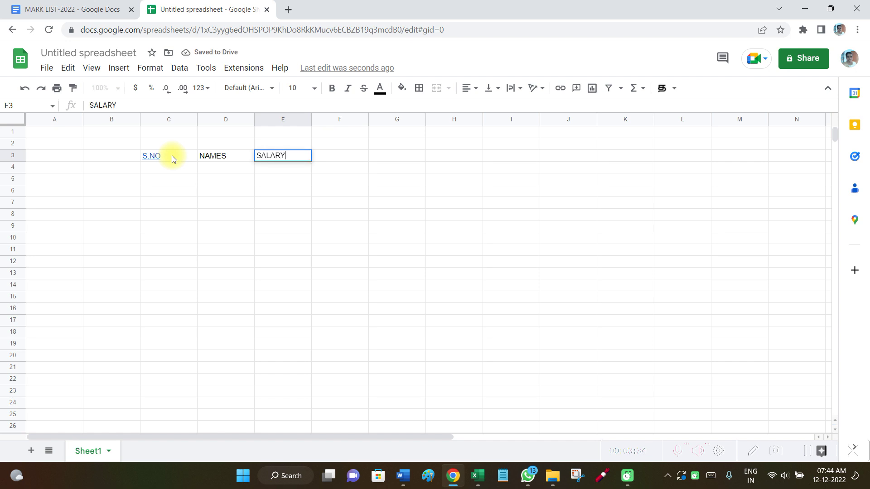
key(Tab)
text(DATE)
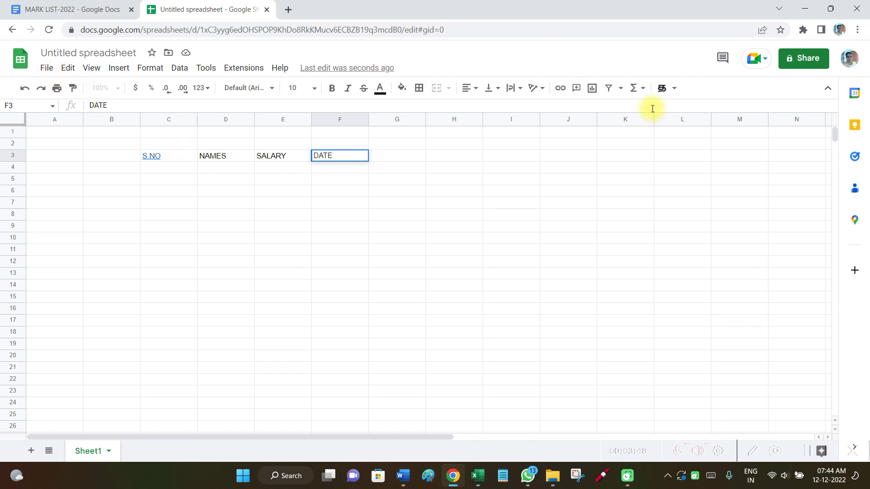
Step: Start sharing the spreadsheet and save it under the name LIST
click(806, 61)
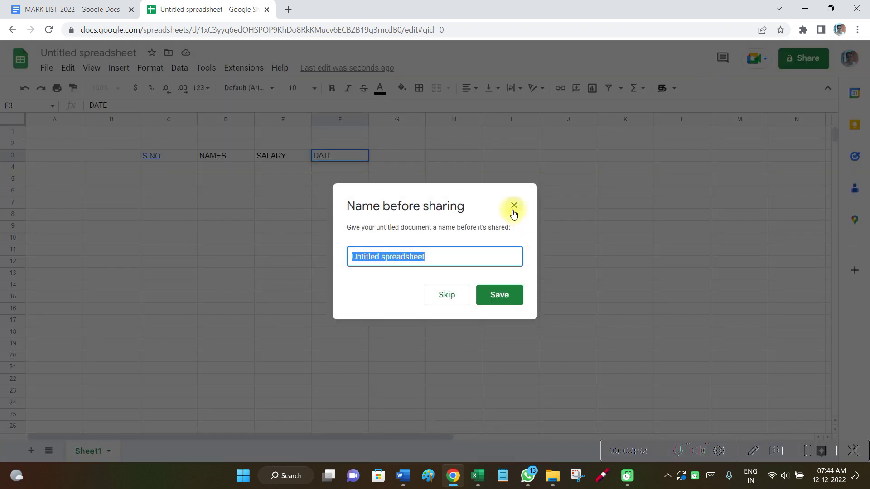
key(BackSpace)
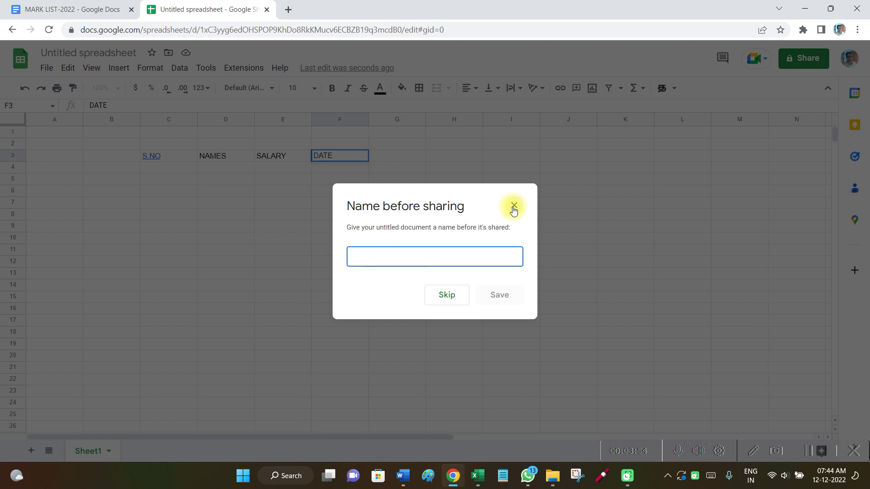
text(LIST)
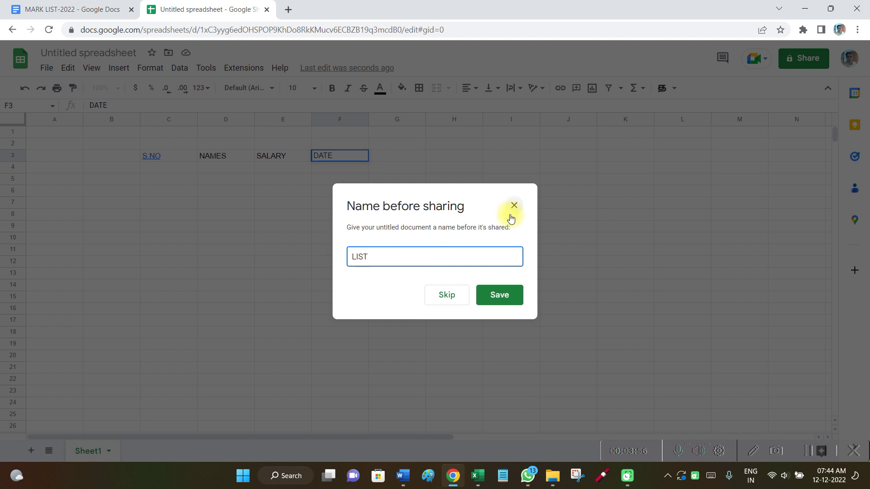
click(492, 297)
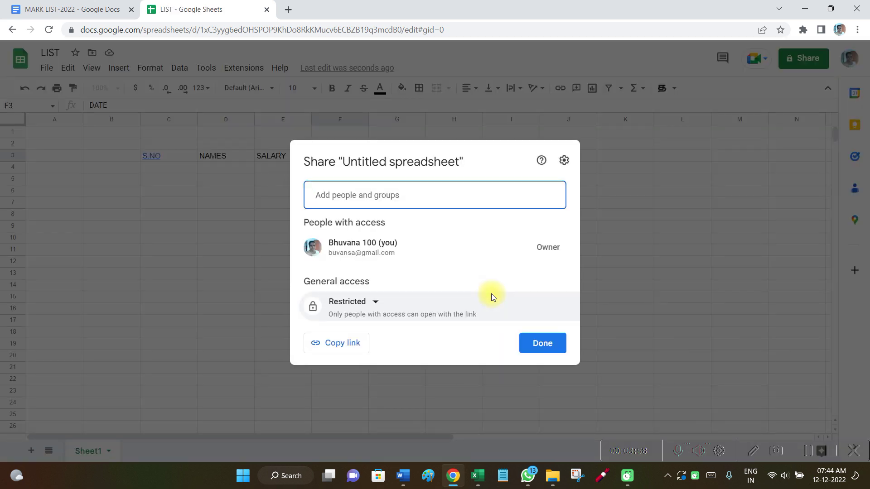
Step: Set the spreadsheet's general access to Anyone with the link, finish the sharing settings and complete the DATE cell entry
click(375, 306)
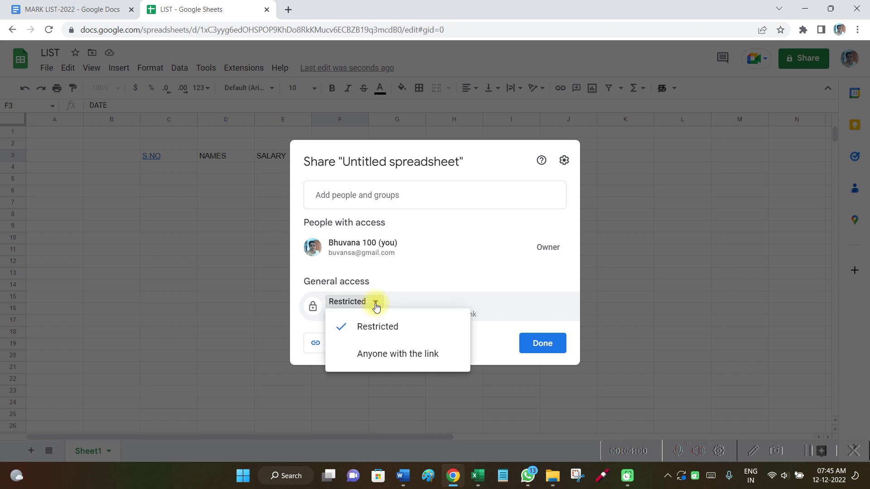
click(381, 352)
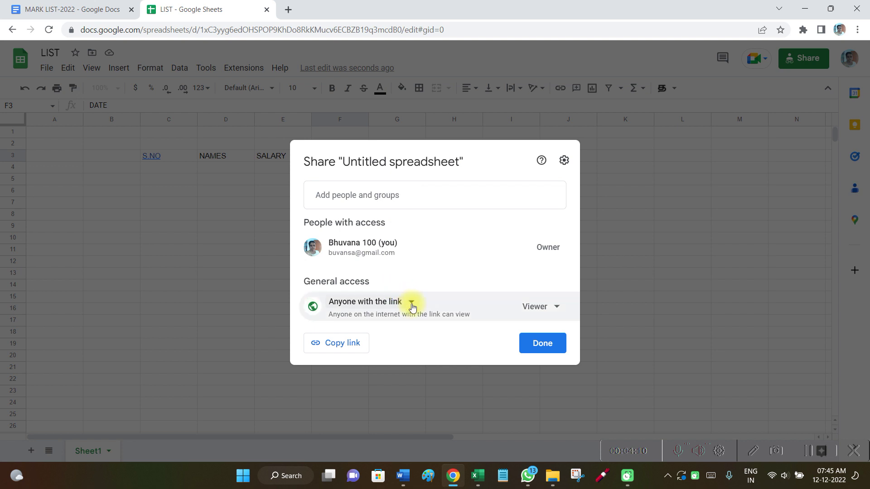
click(412, 303)
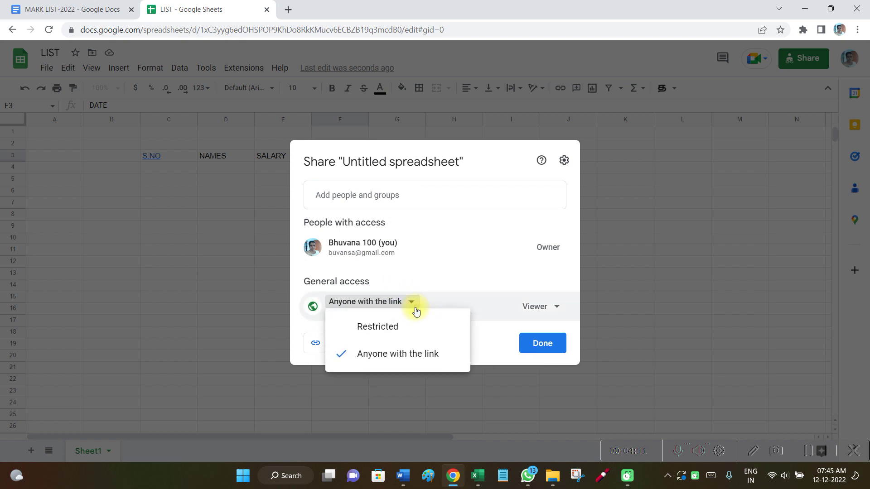
click(437, 254)
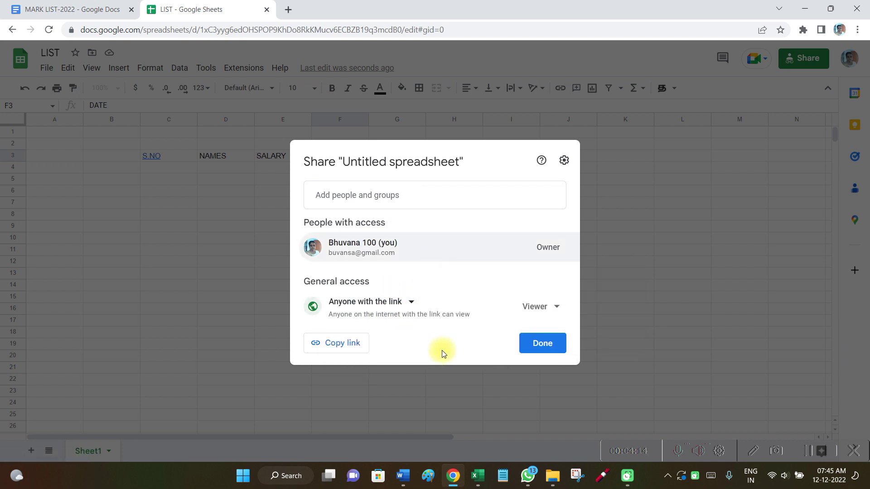
click(527, 350)
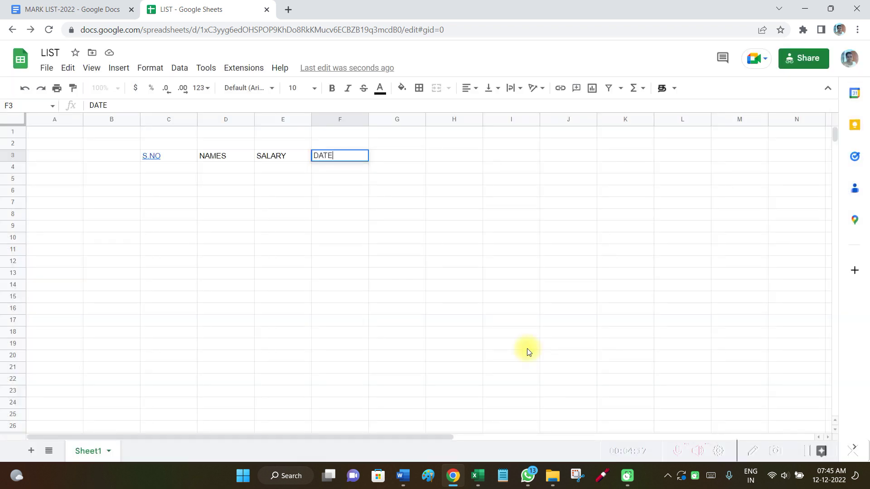
click(427, 257)
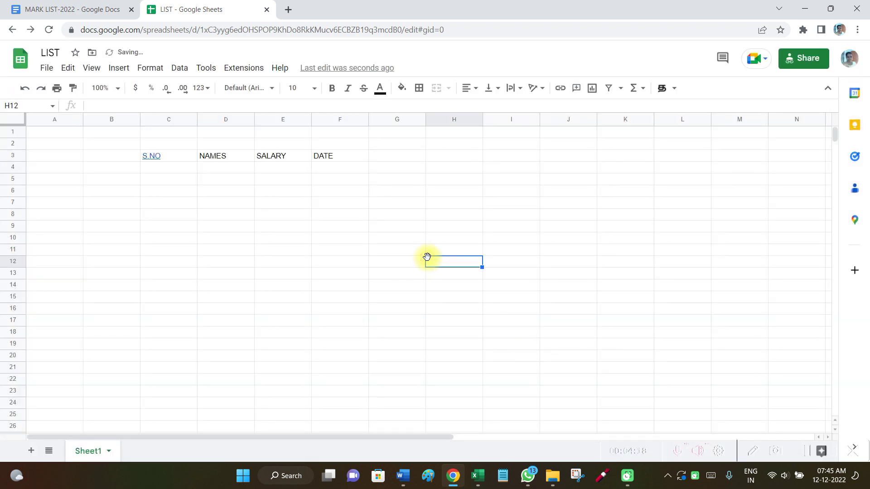